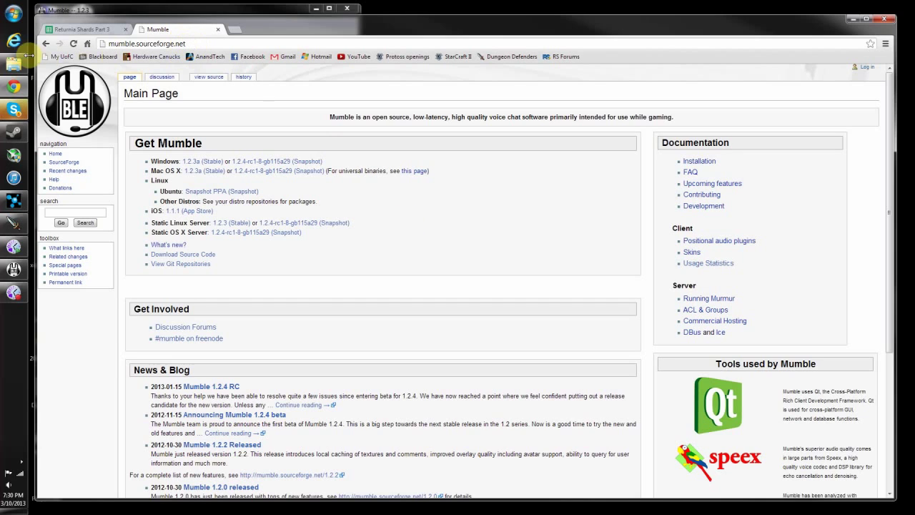
Switch to Mumble, open the server connection list and browse the available public servers.
click(118, 43)
click(196, 43)
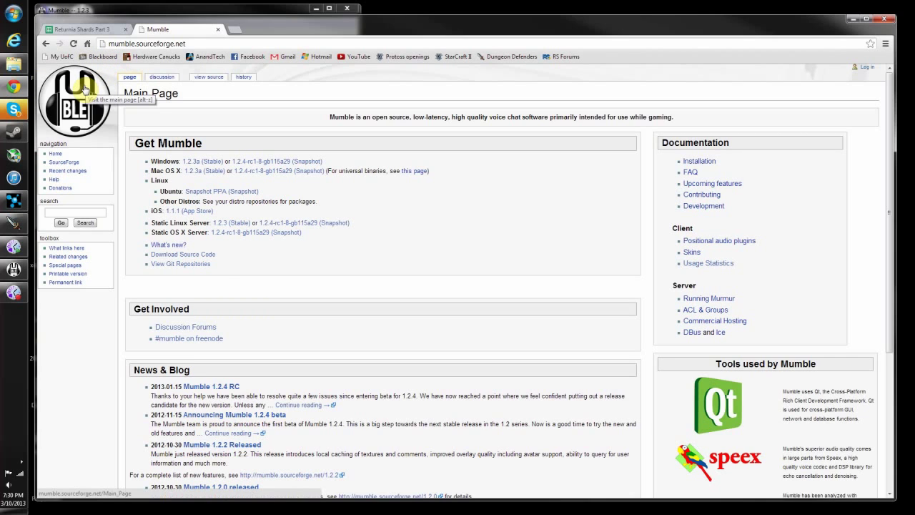
click(87, 9)
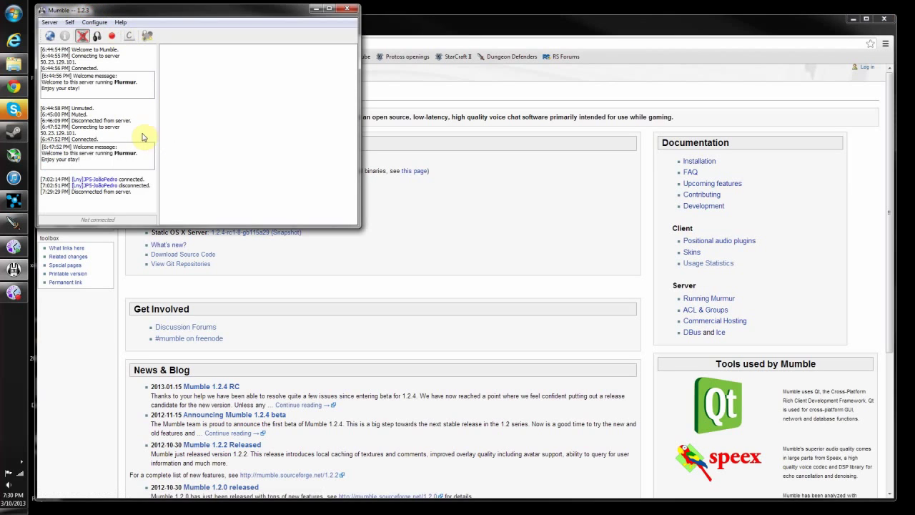
click(50, 22)
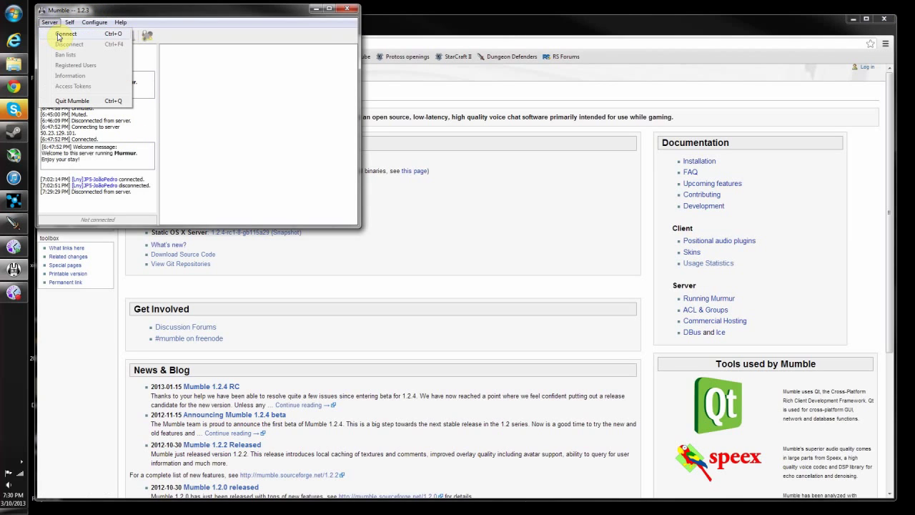
click(65, 35)
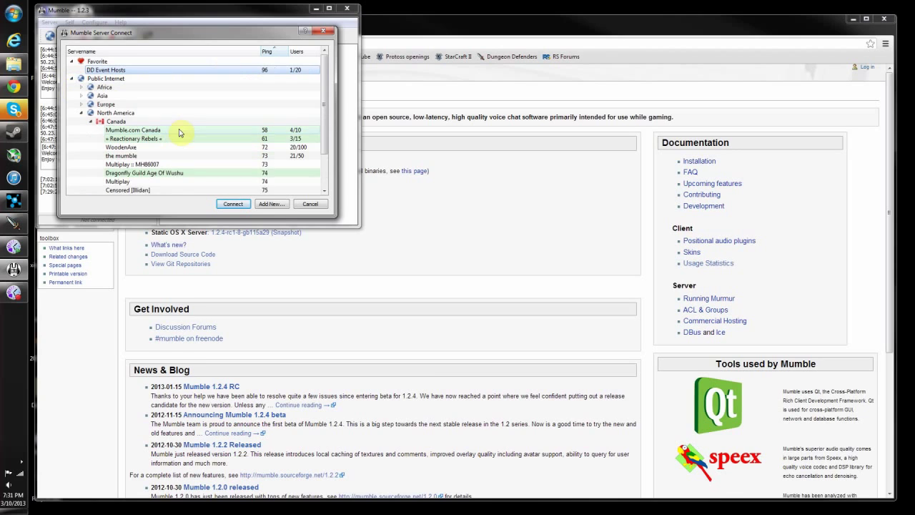
scroll(176, 116, down, 3)
scroll(241, 166, up, 4)
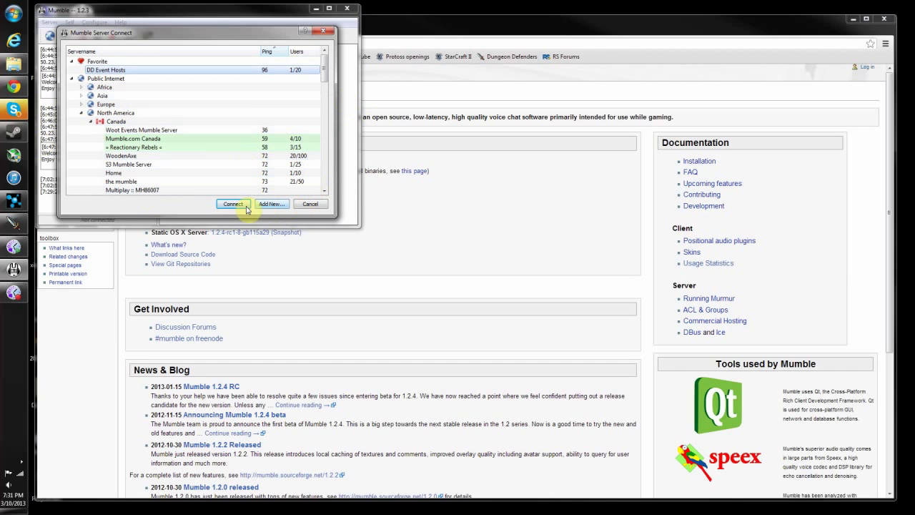
Review the label, address, port and username of the DD Event Hosts favorite, and connect to that server.
right_click(150, 72)
click(173, 80)
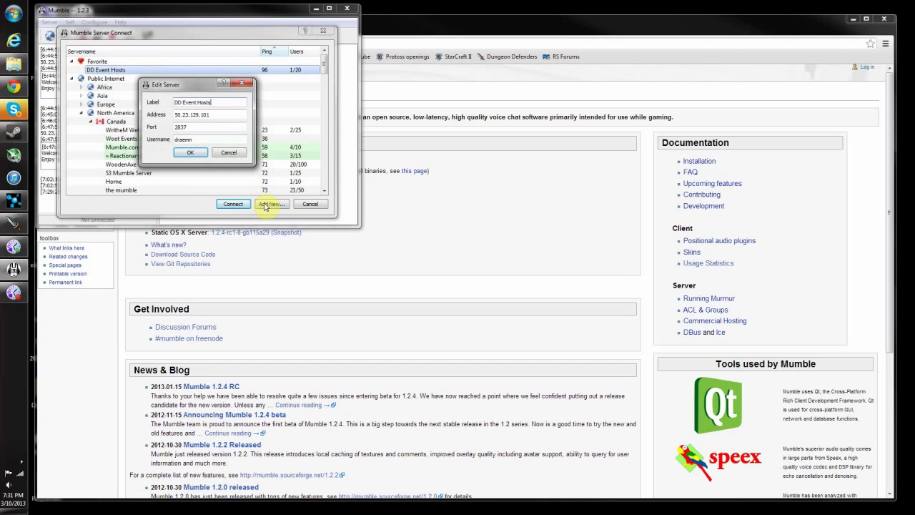
drag(175, 102, 148, 116)
click(228, 102)
click(207, 115)
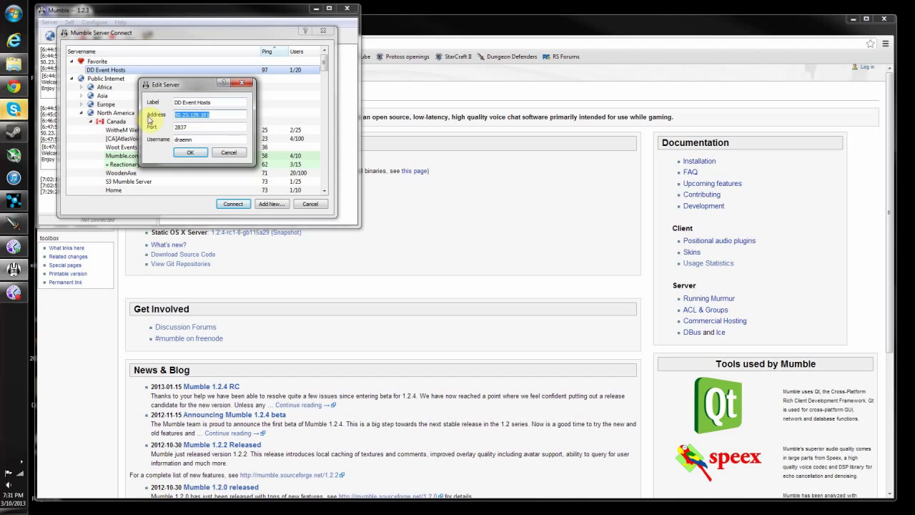
click(196, 127)
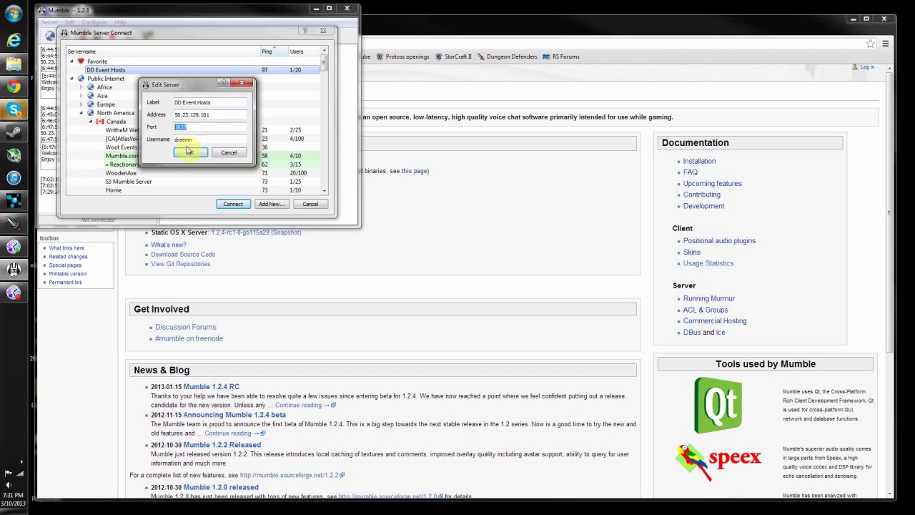
drag(207, 128, 175, 139)
click(199, 139)
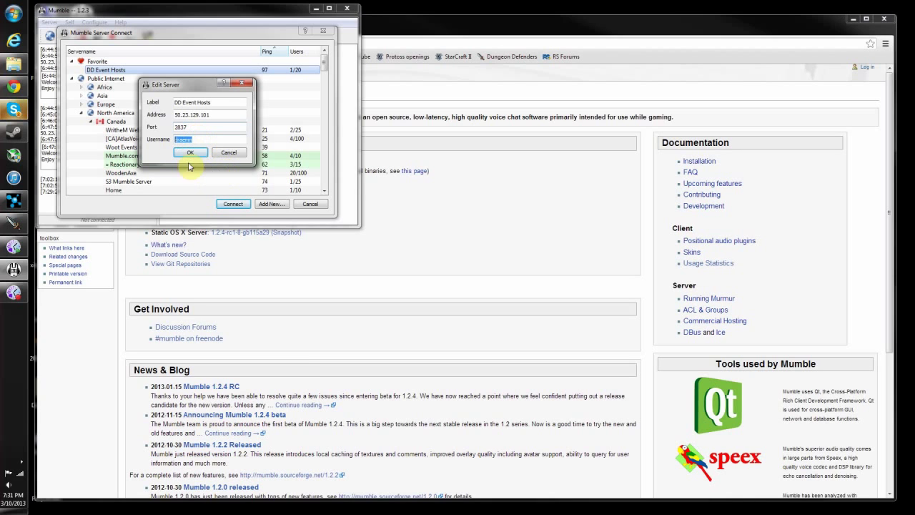
click(190, 152)
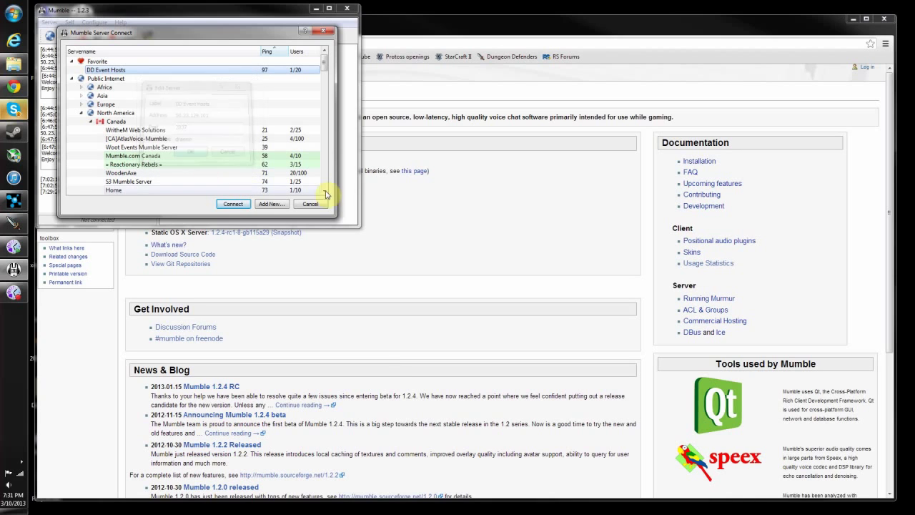
click(232, 205)
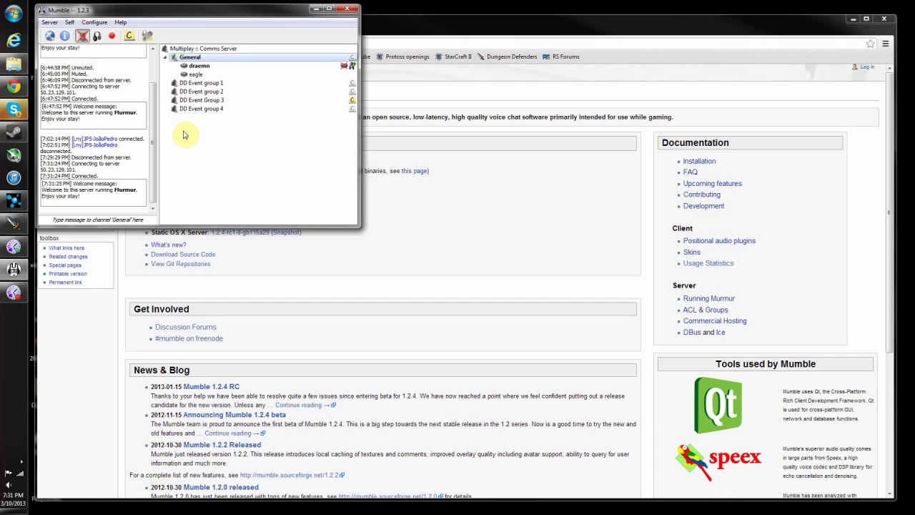
right_click(214, 66)
click(284, 179)
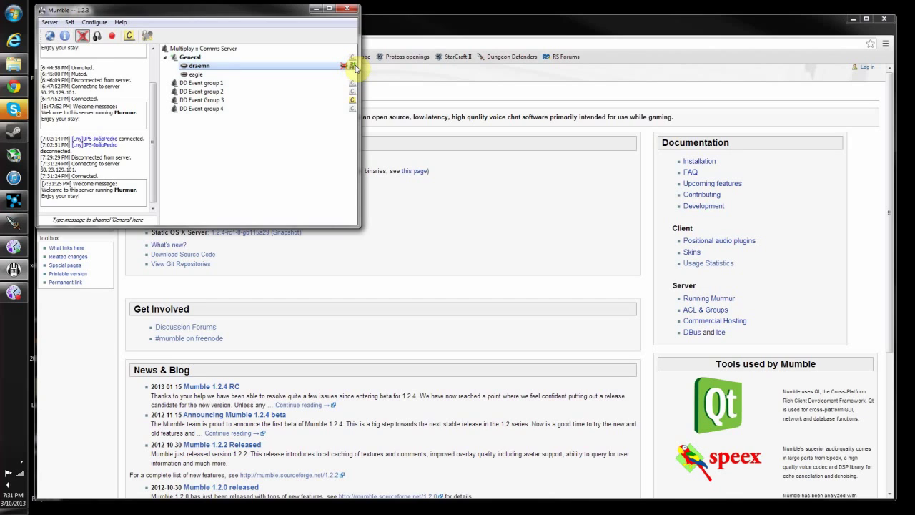
mouse_move(356, 68)
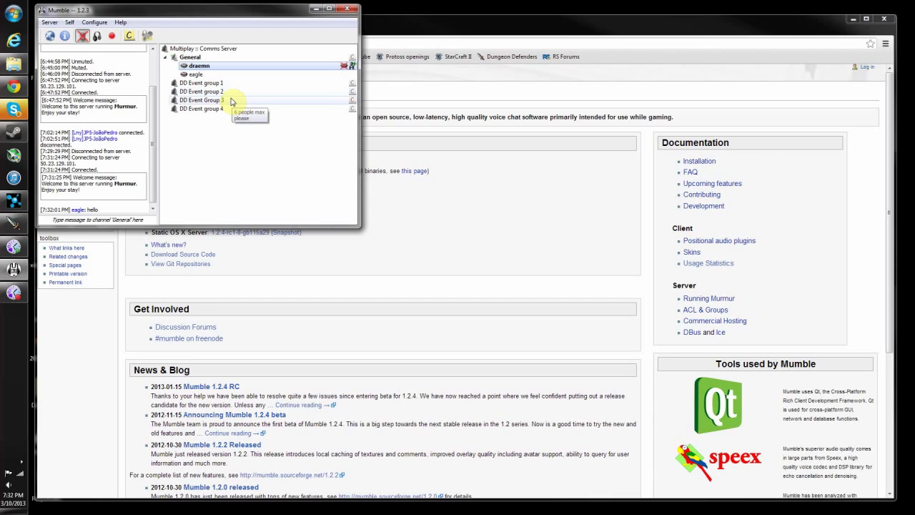
Select the DD Event group 4 channel while unmuting and re-muting your own microphone.
key(End)
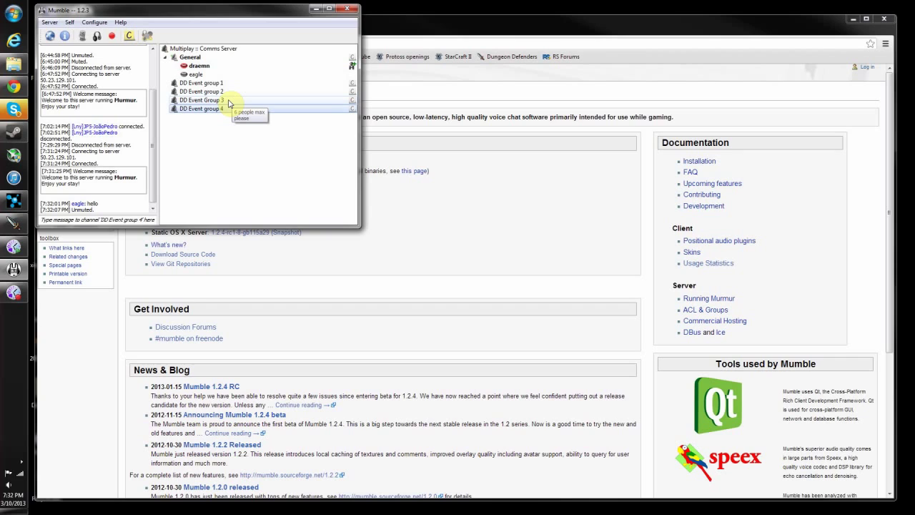
key(End)
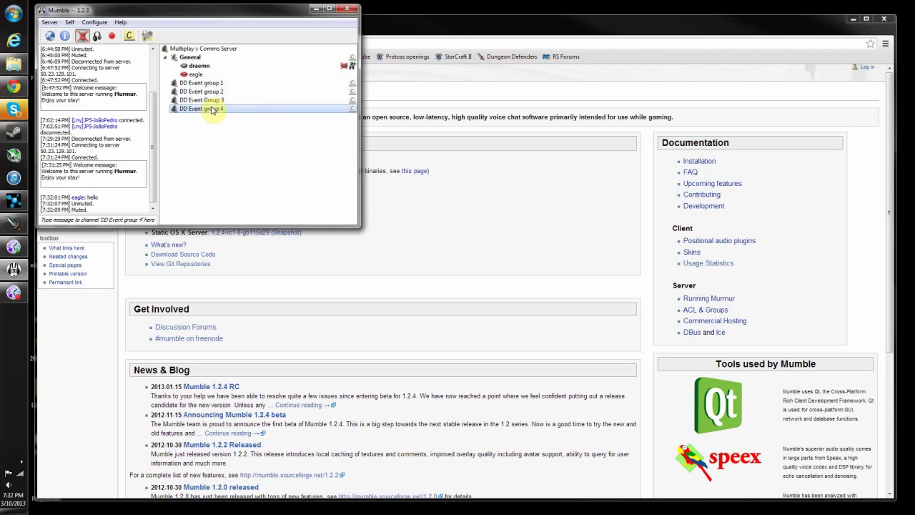
click(94, 22)
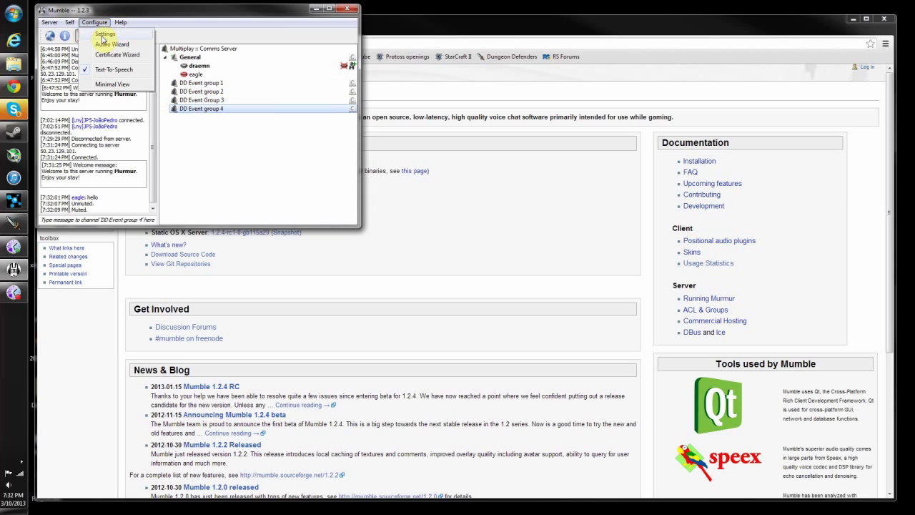
click(209, 129)
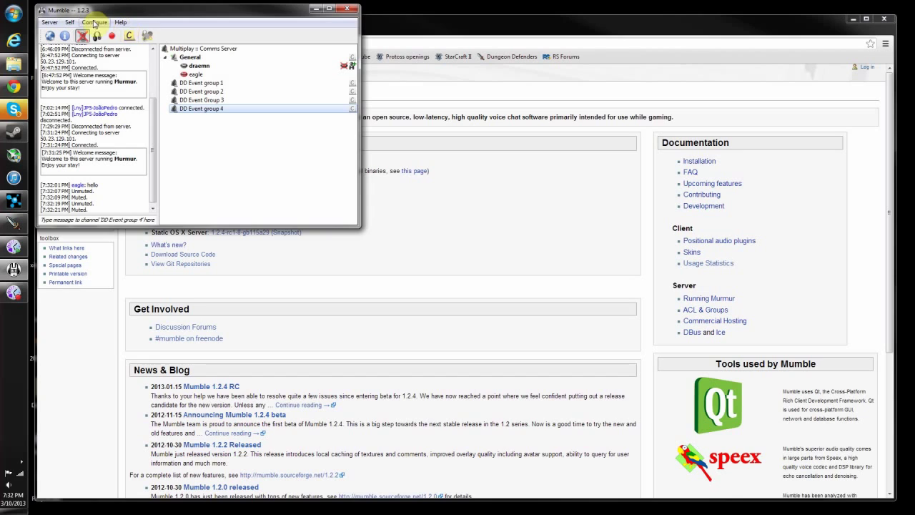
Send the text message "ajdslkfjds" to the DD Event group 4 channel.
click(94, 22)
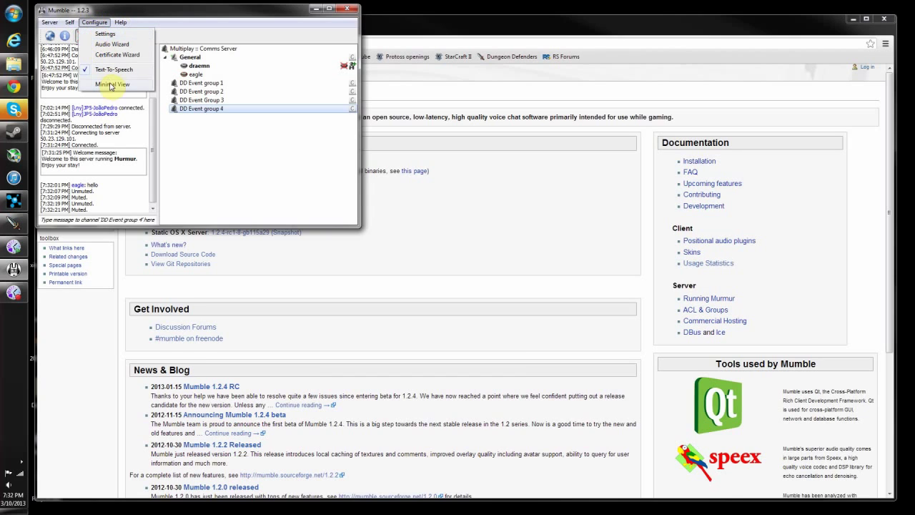
click(94, 219)
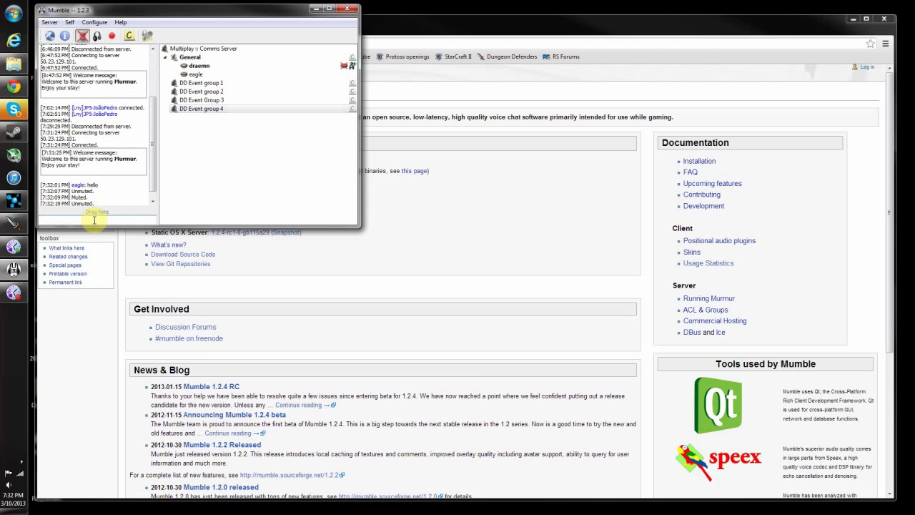
text(ajdsklfjds)
key(Return)
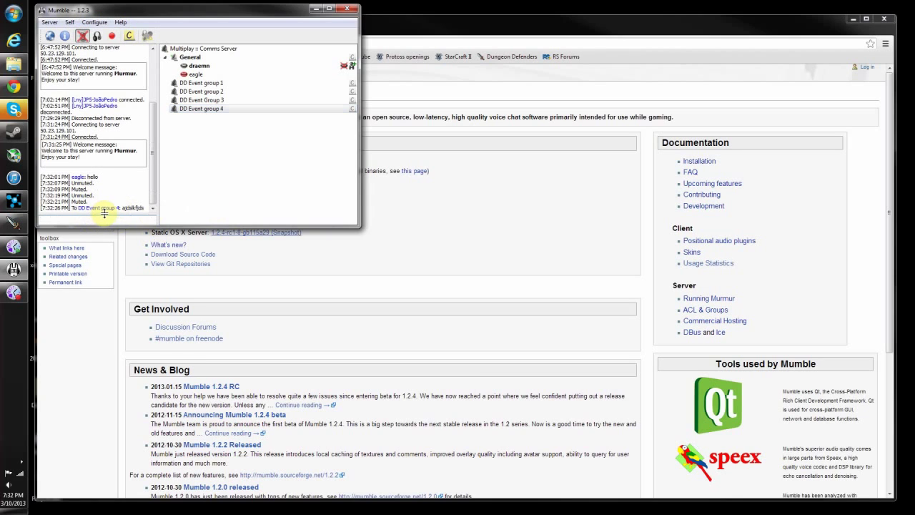
Open the configuration settings and review the transmit modes, audio output options and user interface options.
click(94, 22)
click(101, 34)
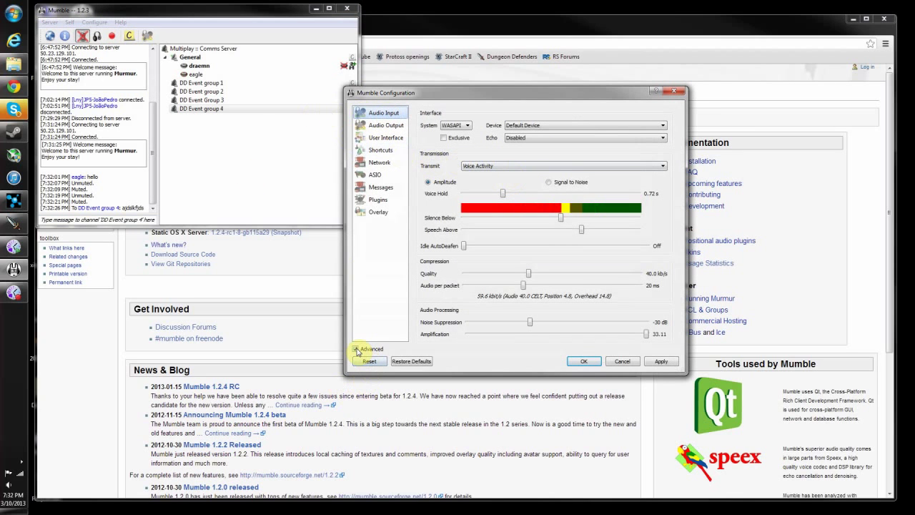
click(531, 167)
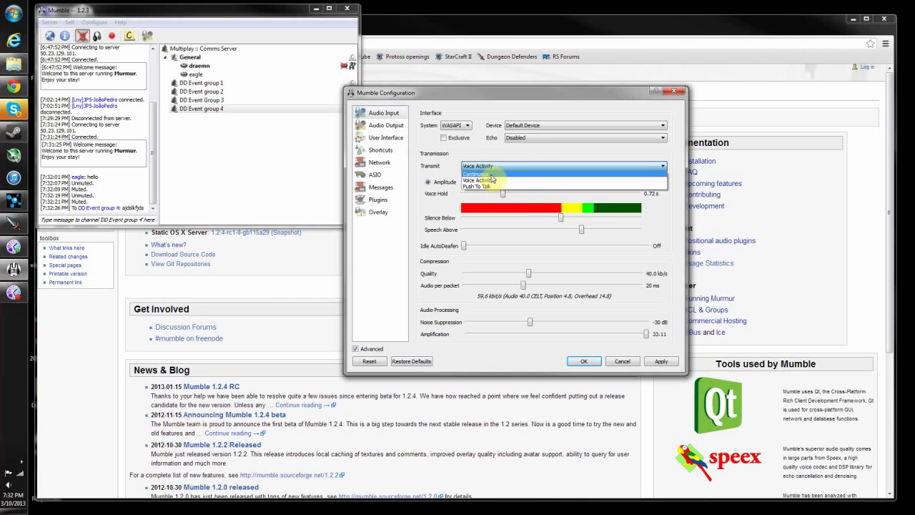
click(471, 154)
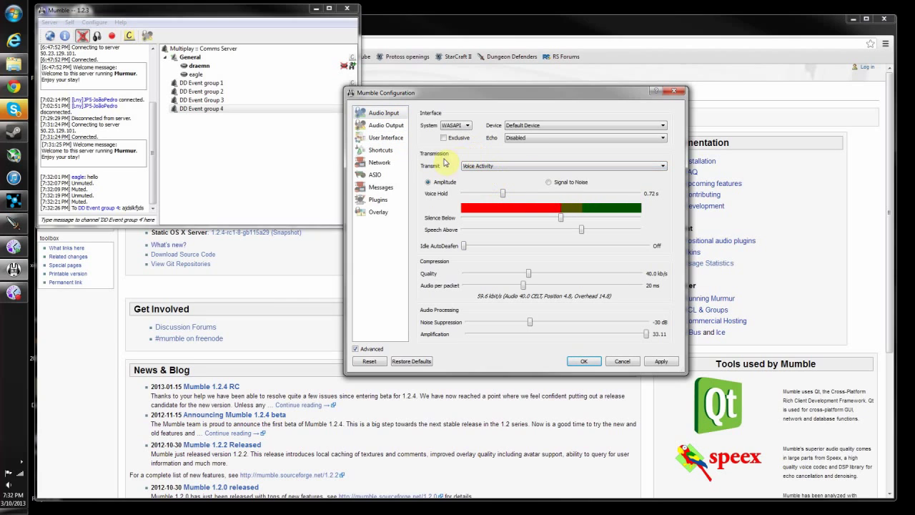
click(384, 125)
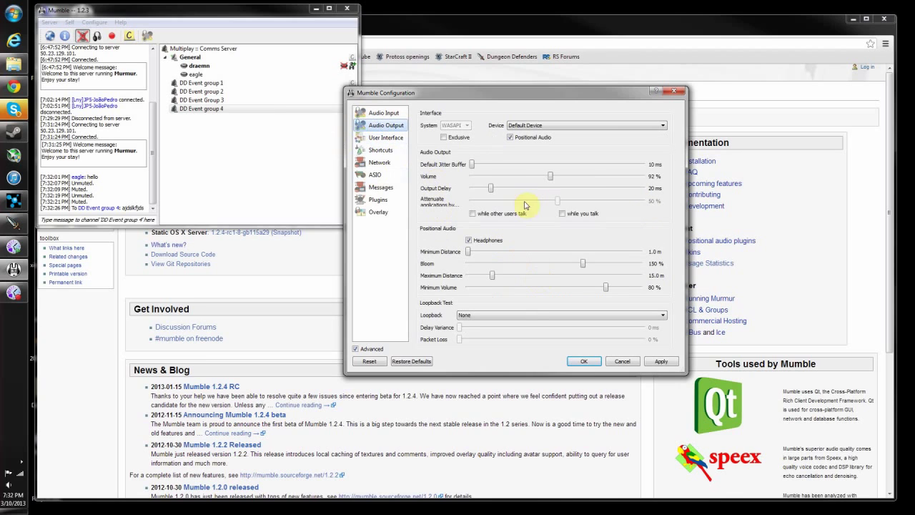
click(387, 139)
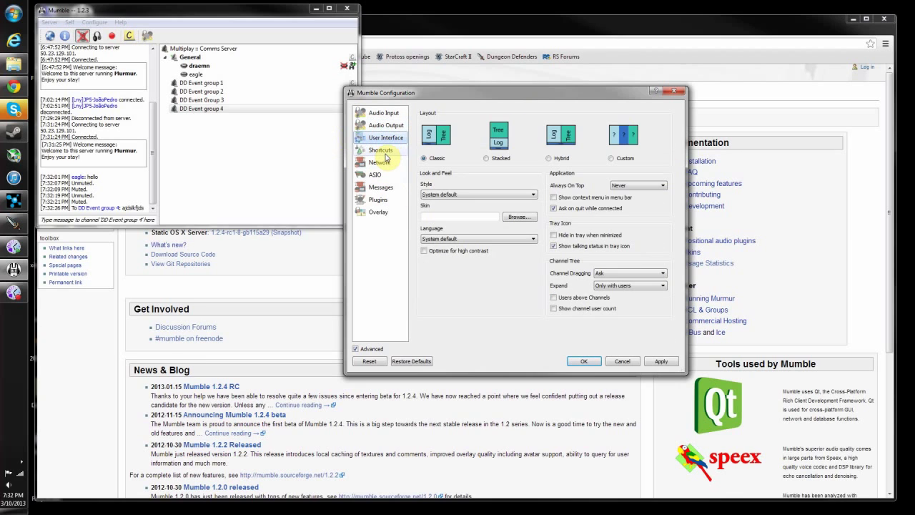
Examine the functions that can be assigned to the Mute Self shortcut in the shortcut settings.
click(387, 152)
click(446, 138)
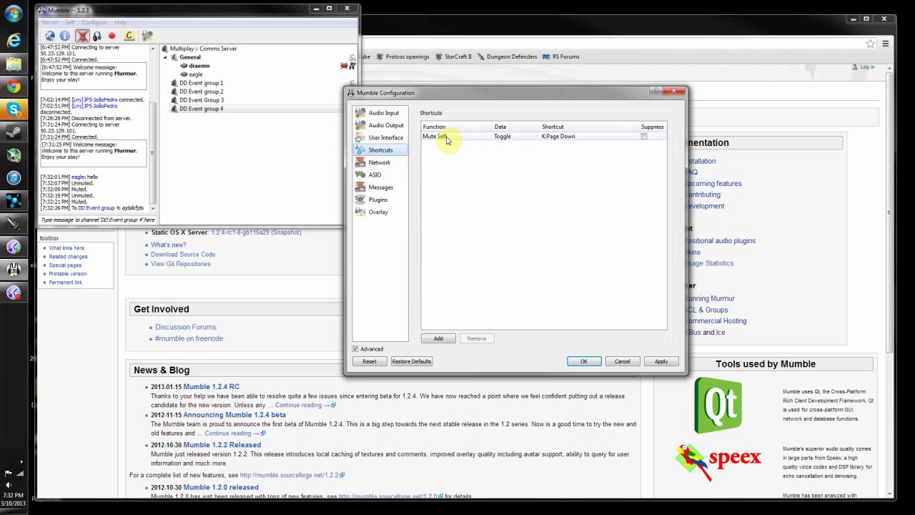
click(446, 137)
click(447, 137)
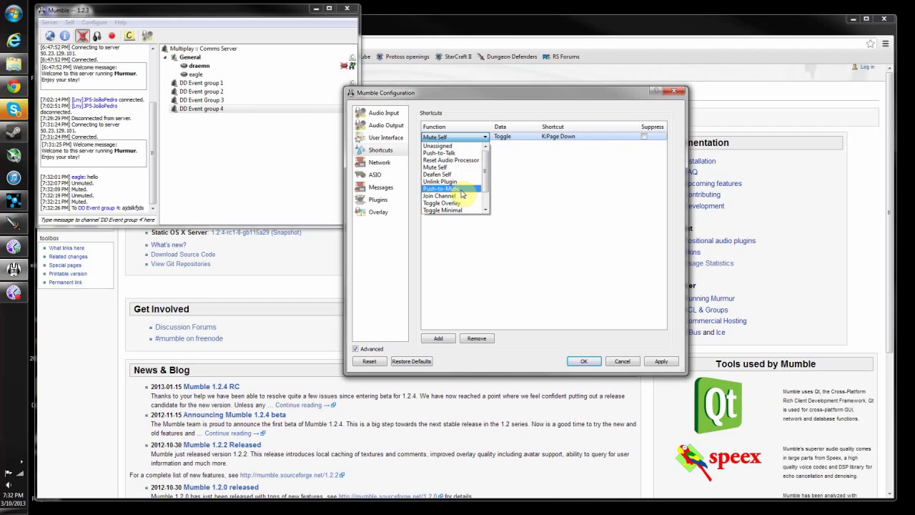
click(542, 180)
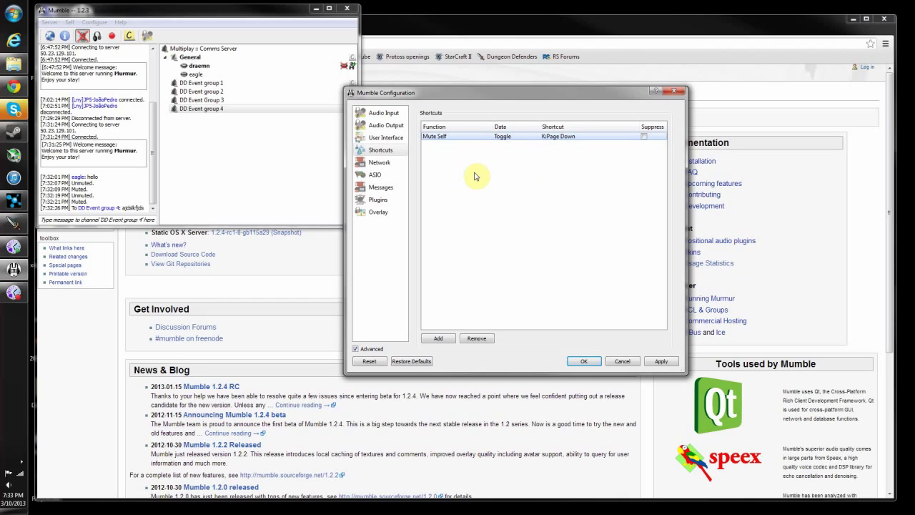
Review the overlay's layout and exceptions blacklist, and accept the configuration.
click(377, 213)
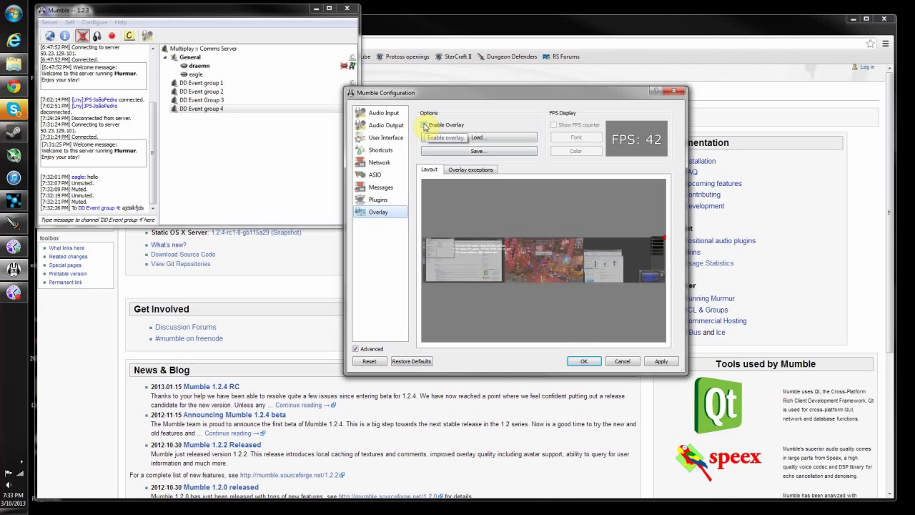
click(475, 170)
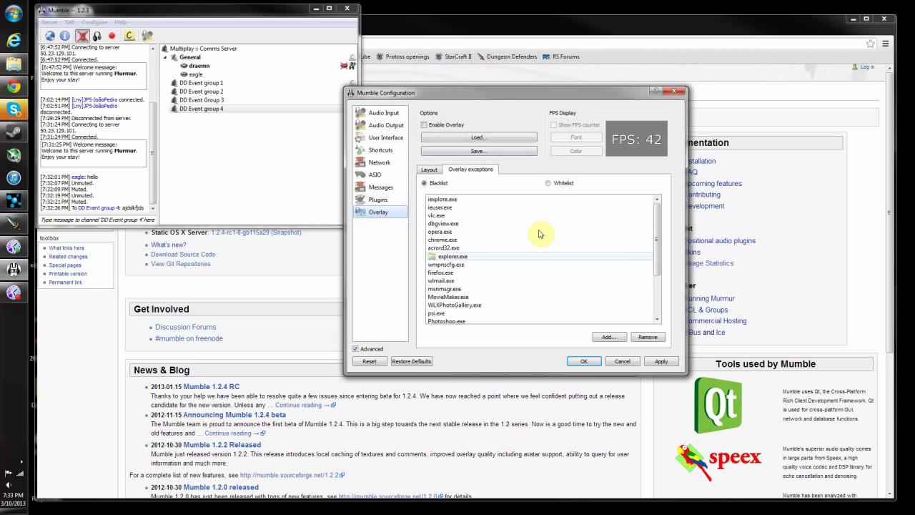
click(520, 291)
scroll(520, 290, down, 3)
scroll(520, 291, up, 3)
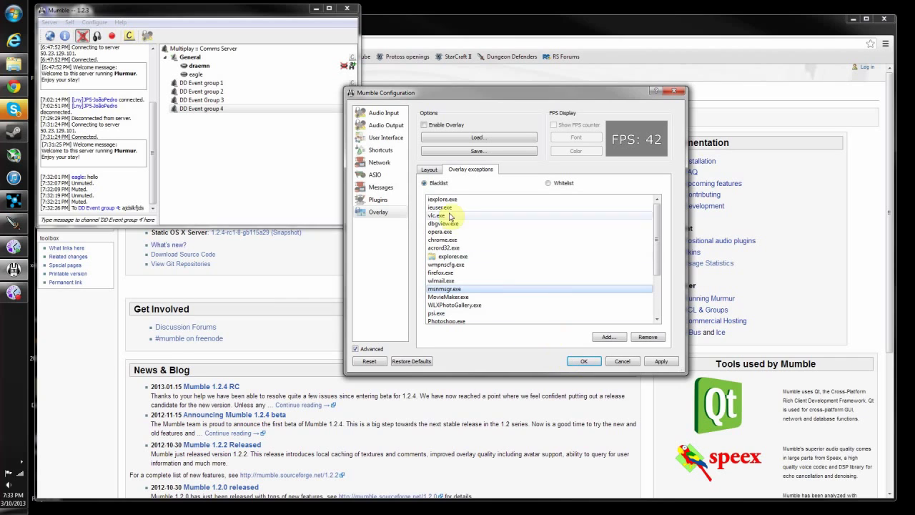
click(429, 169)
click(580, 361)
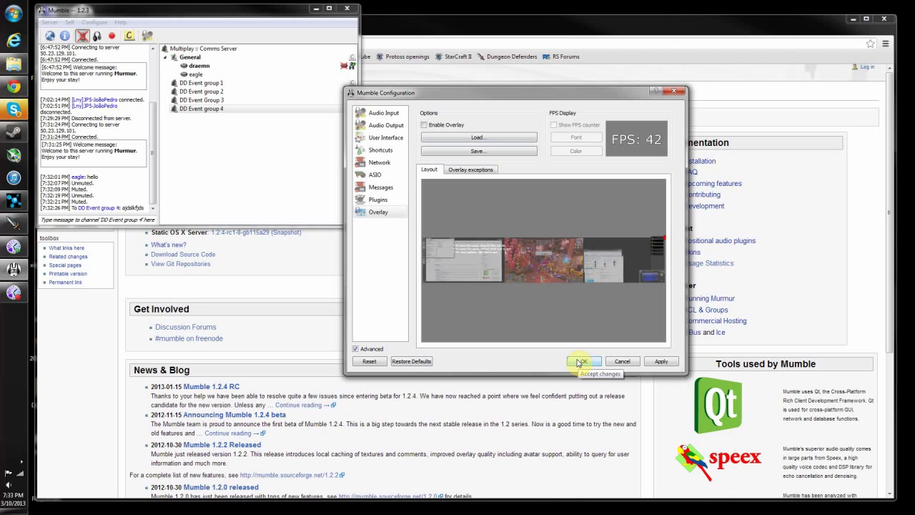
click(581, 361)
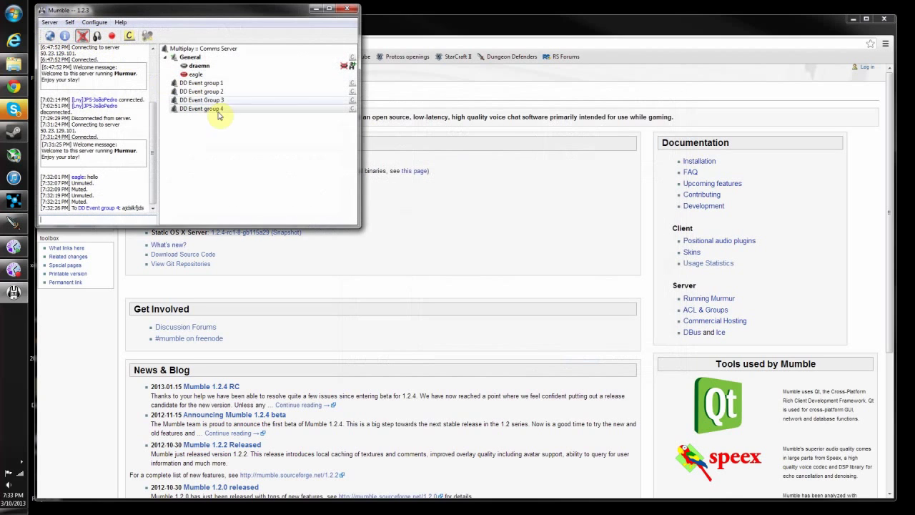